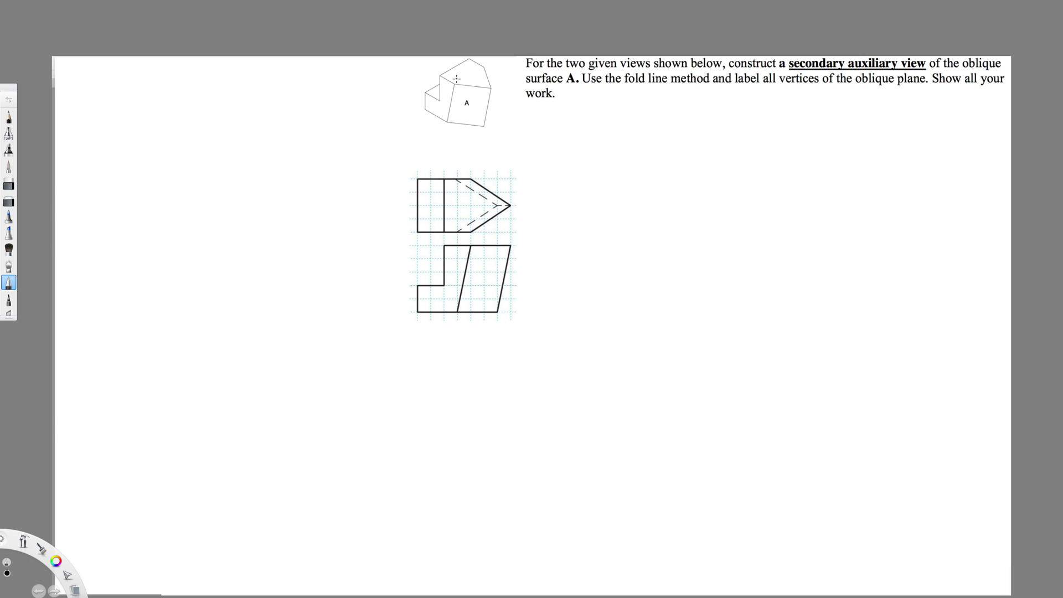
Number vertices 1–4 of surface A on the pictorial, top and front views
drag(457, 76, 502, 91)
drag(449, 126, 488, 133)
drag(476, 236, 483, 238)
drag(513, 206, 520, 211)
drag(456, 221, 489, 209)
drag(477, 250, 522, 250)
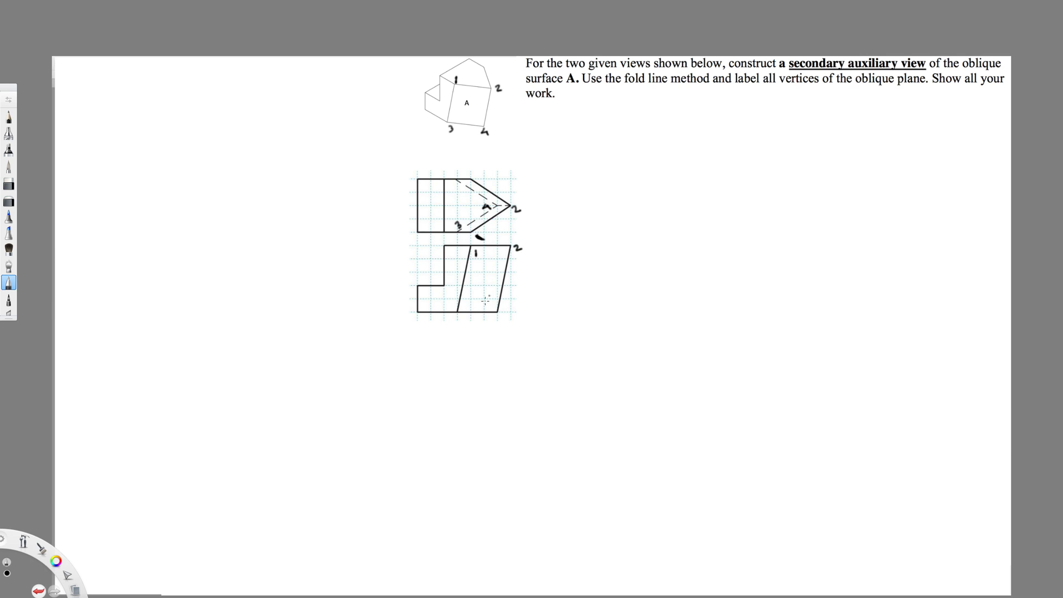
drag(455, 320, 502, 328)
Draw a dashed fold line between the top and front views, labelled H on the top side
drag(325, 239, 360, 238)
drag(366, 238, 480, 238)
drag(483, 238, 574, 236)
drag(330, 220, 336, 223)
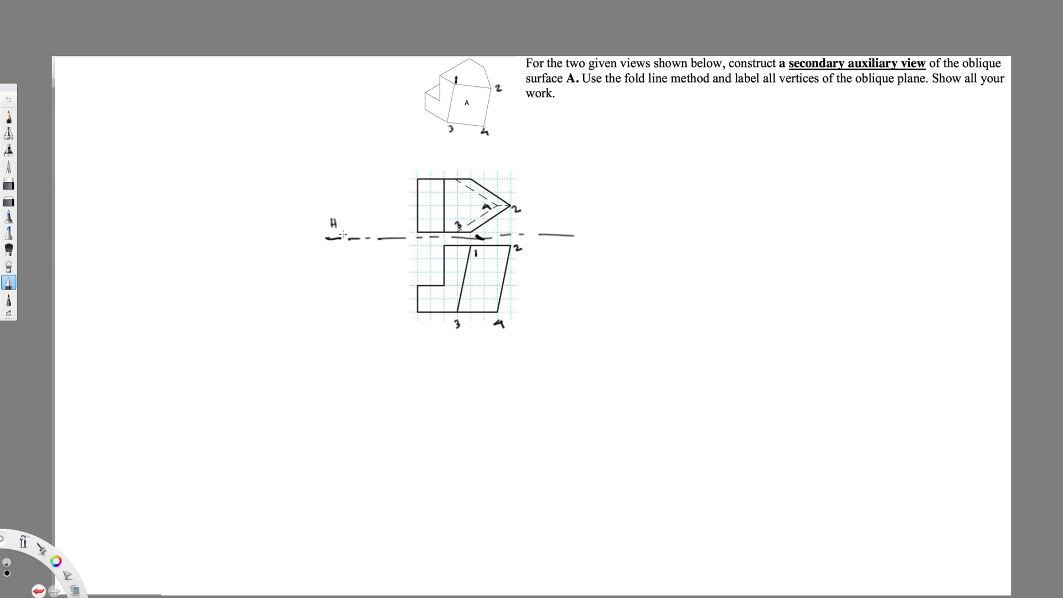
Label the front side of the fold line F and project vertices 3 and 4 downward
mouse_move(334, 245)
mouse_down()
mouse_move(334, 255)
mouse_move(340, 249)
mouse_up()
drag(457, 308, 436, 371)
drag(496, 308, 478, 366)
Mark edges 1-3 and 2-4 as T.L and draw a second dashed fold line across the projectors
mouse_move(468, 279)
mouse_down()
mouse_move(469, 269)
mouse_move(529, 270)
mouse_up()
click(519, 275)
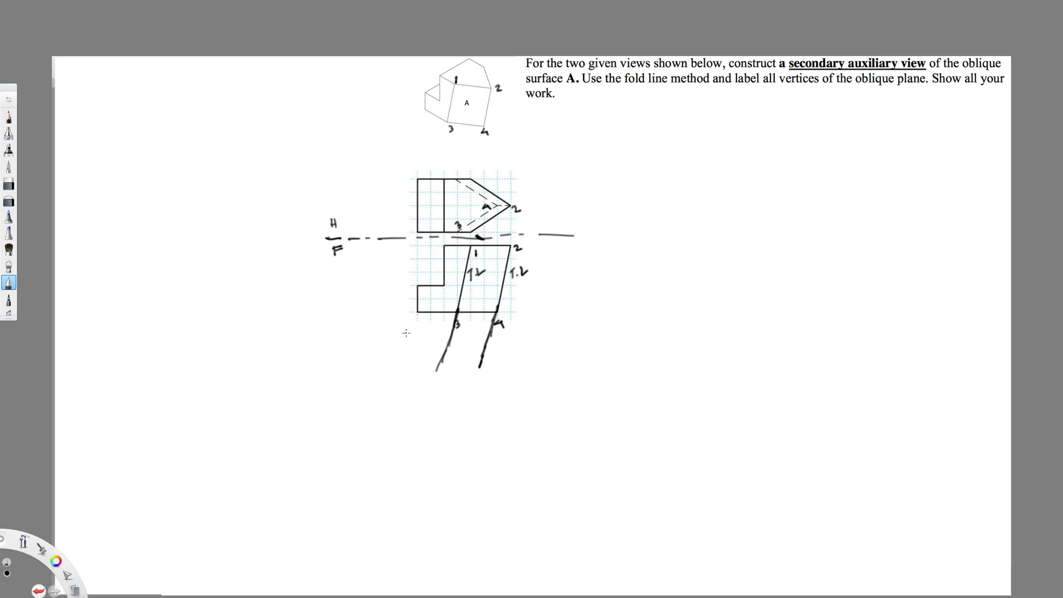
drag(407, 328, 610, 372)
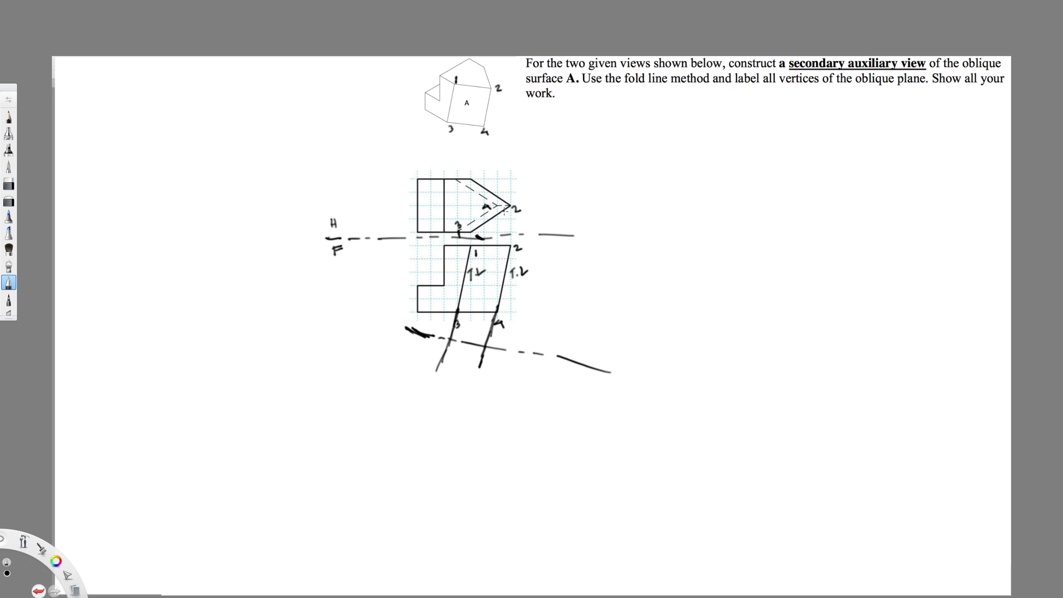
Transfer vertex depths, draw surface A's edge view, and label its points (1,3) and (4,2)
drag(508, 206, 512, 235)
drag(480, 369, 471, 394)
mouse_move(447, 349)
mouse_down()
mouse_move(471, 393)
mouse_move(464, 367)
mouse_move(475, 355)
mouse_up()
mouse_move(428, 347)
mouse_down()
mouse_move(444, 345)
mouse_move(434, 356)
mouse_move(449, 348)
mouse_up()
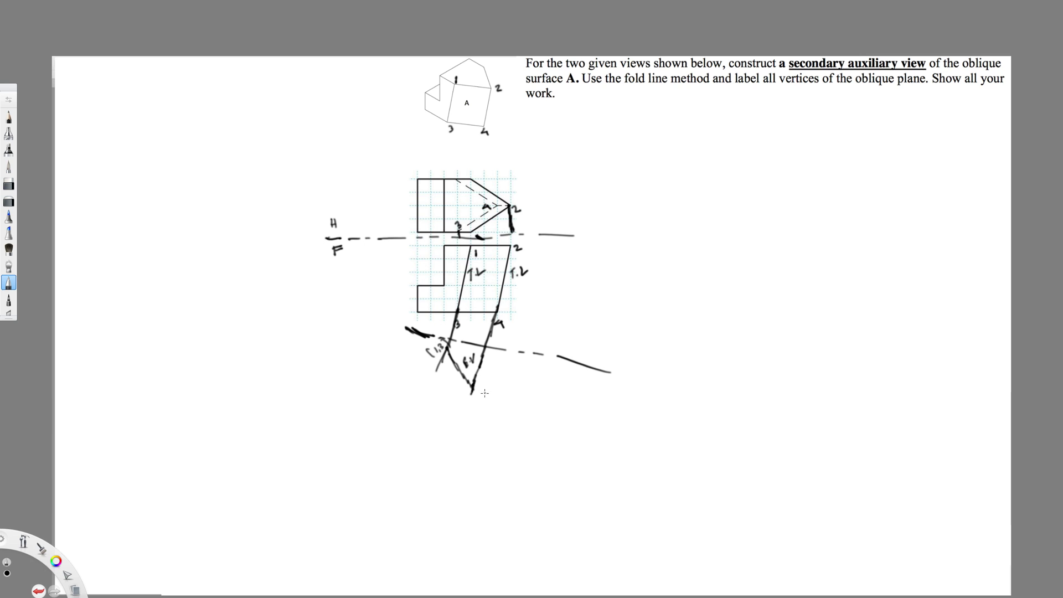
mouse_move(475, 388)
mouse_down()
mouse_move(494, 392)
mouse_move(477, 405)
mouse_up()
drag(494, 385, 500, 397)
Project points (1,3) and (4,2) down-left, perpendicular to the edge view, and begin the next fold line
drag(446, 350, 382, 402)
drag(473, 388, 417, 431)
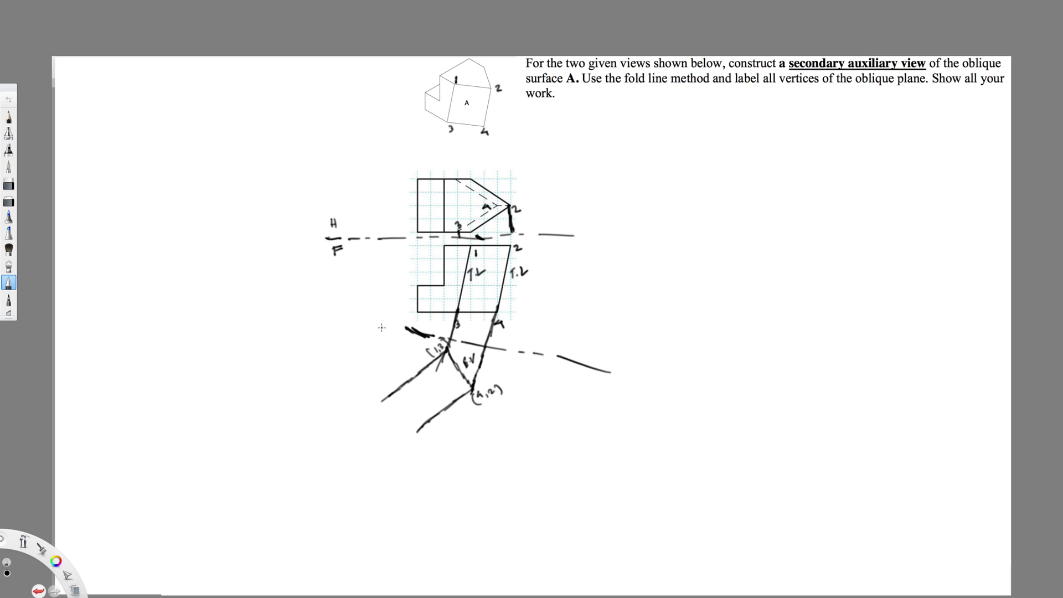
drag(383, 328, 494, 466)
Complete the dashed fold line parallel to the edge view and note the transfer distances
click(397, 343)
drag(444, 320, 455, 320)
drag(504, 311, 510, 313)
Plot the transferred points on the projectors, join them into a closed quadrilateral, and label it T.S
drag(421, 430, 416, 434)
click(361, 473)
drag(356, 422, 361, 473)
mouse_move(354, 422)
mouse_down()
mouse_move(402, 389)
mouse_move(414, 425)
mouse_up()
mouse_move(361, 475)
mouse_down()
mouse_move(417, 432)
mouse_move(385, 423)
mouse_move(390, 434)
mouse_up()
click(386, 430)
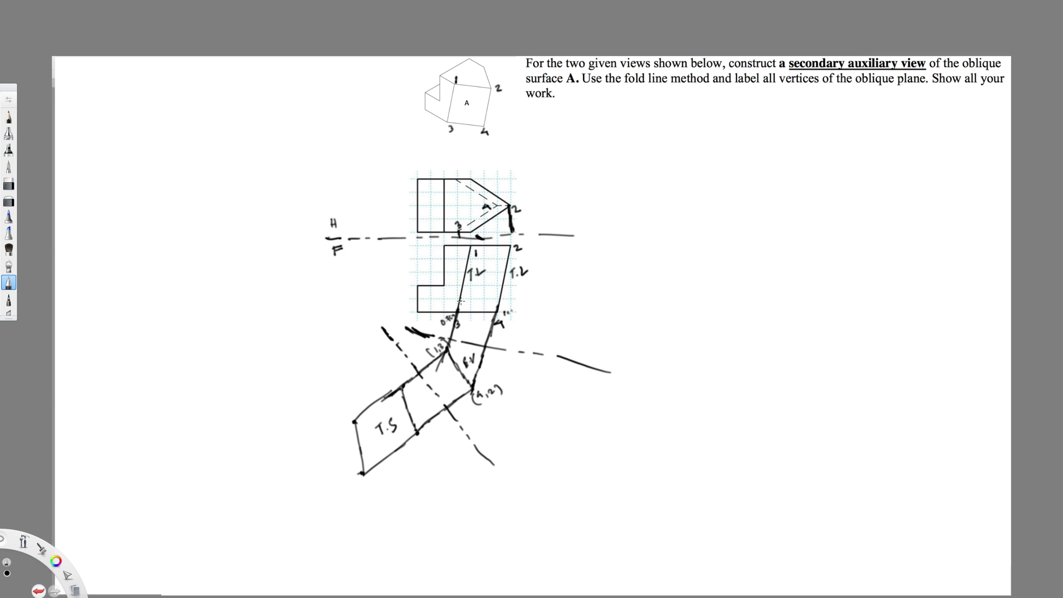
Number the true-shape vertices 3, 1, 4 and 2
drag(393, 375, 395, 384)
drag(344, 403, 347, 411)
drag(418, 442, 420, 450)
drag(372, 485, 380, 492)
Label the second fold line F/1 and the last fold line 1/2
click(561, 336)
mouse_move(579, 343)
mouse_down()
mouse_move(582, 352)
mouse_move(586, 339)
mouse_up()
drag(580, 347, 585, 346)
drag(570, 369, 576, 379)
drag(491, 441, 496, 449)
mouse_move(475, 458)
mouse_down()
mouse_move(484, 466)
mouse_move(507, 443)
mouse_up()
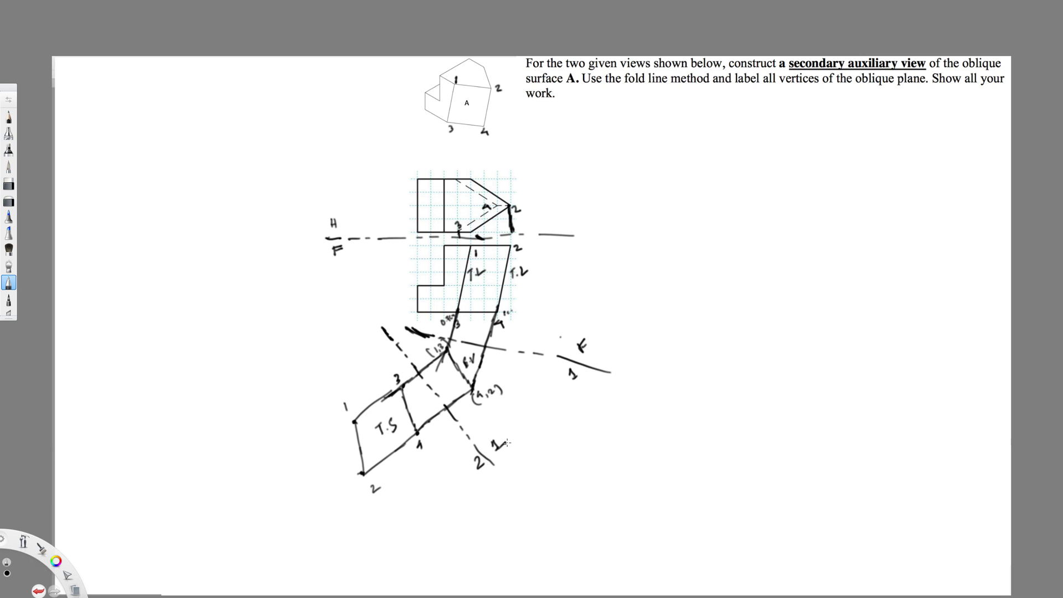